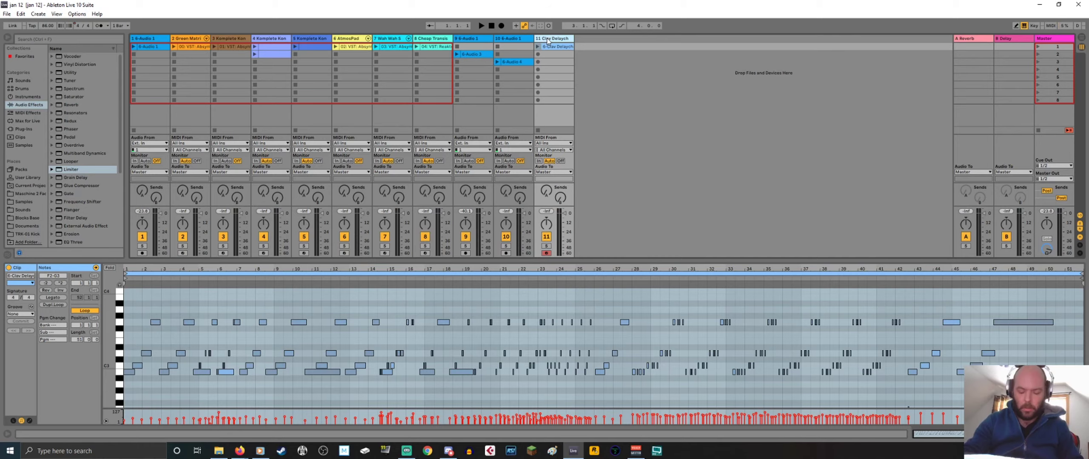
Step: Delete track 11 and launch the first-scene clips on audio track 1 and the Green Matrix track
{"action": "key", "text": "Delete"}
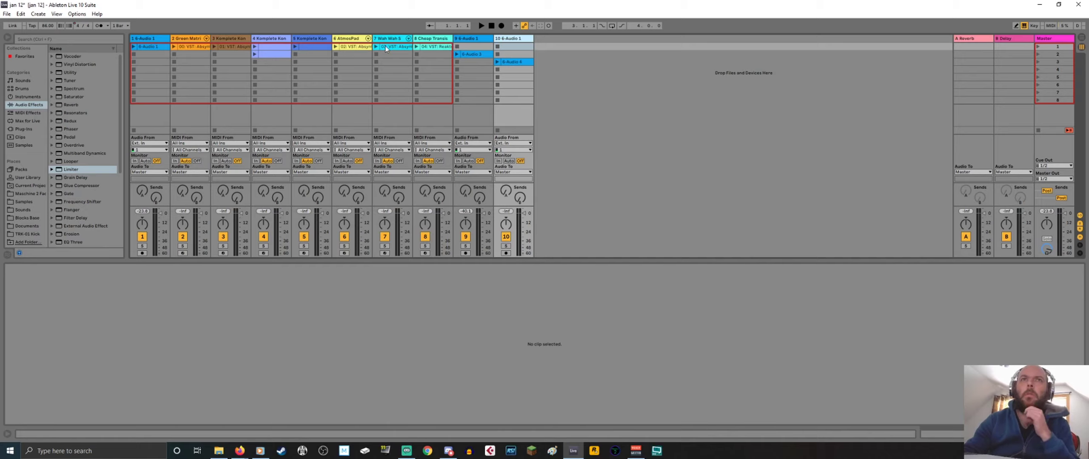
{"action": "left_click", "coordinate": [133, 46]}
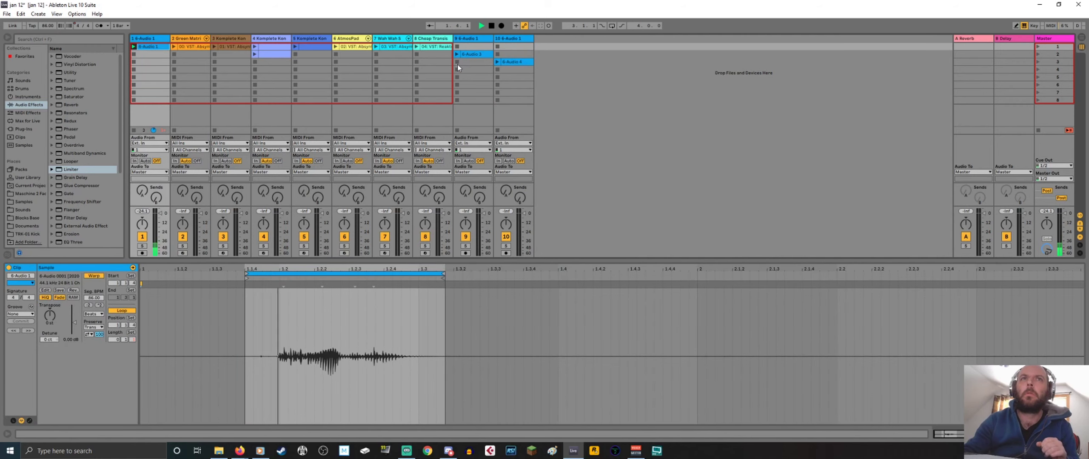
{"action": "left_click", "coordinate": [174, 47]}
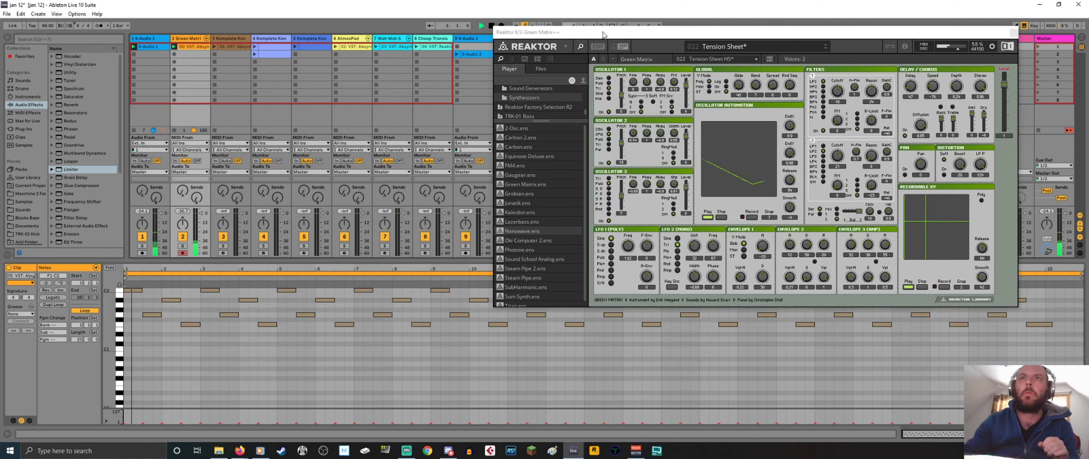
{"action": "left_click_drag", "start_coordinate": [588, 33], "coordinate": [676, 78]}
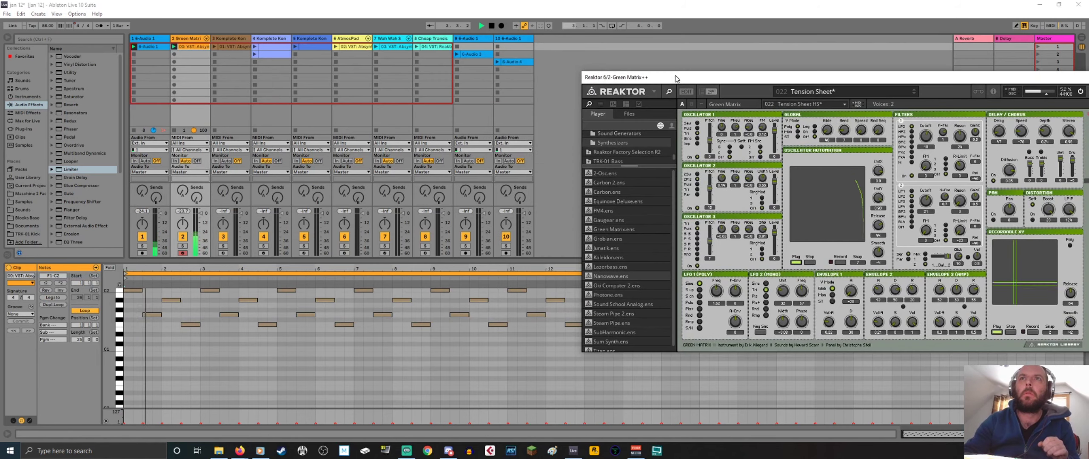
Step: Trigger the audio clip on track 9 and launch the first-scene clips on Komplete Kontrol tracks 3 and 4
{"action": "left_click", "coordinate": [458, 56]}
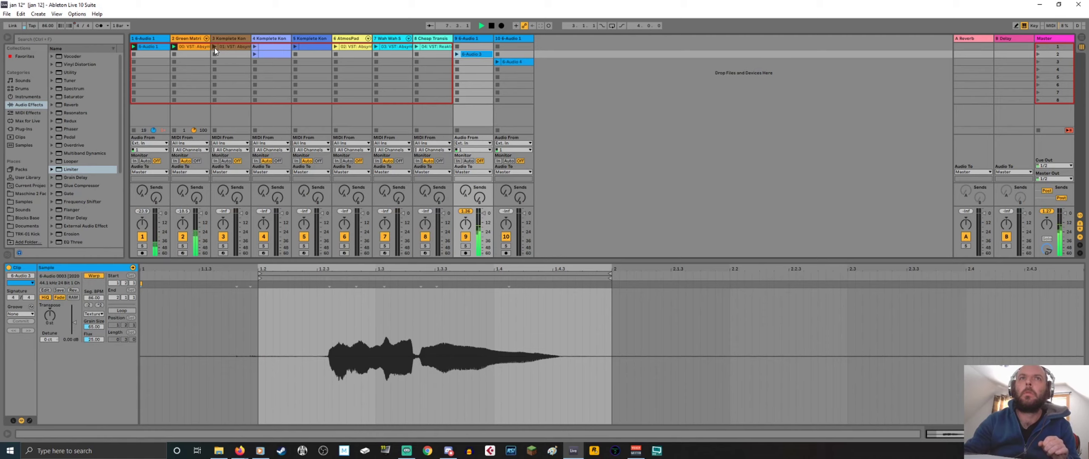
{"action": "left_click", "coordinate": [215, 50]}
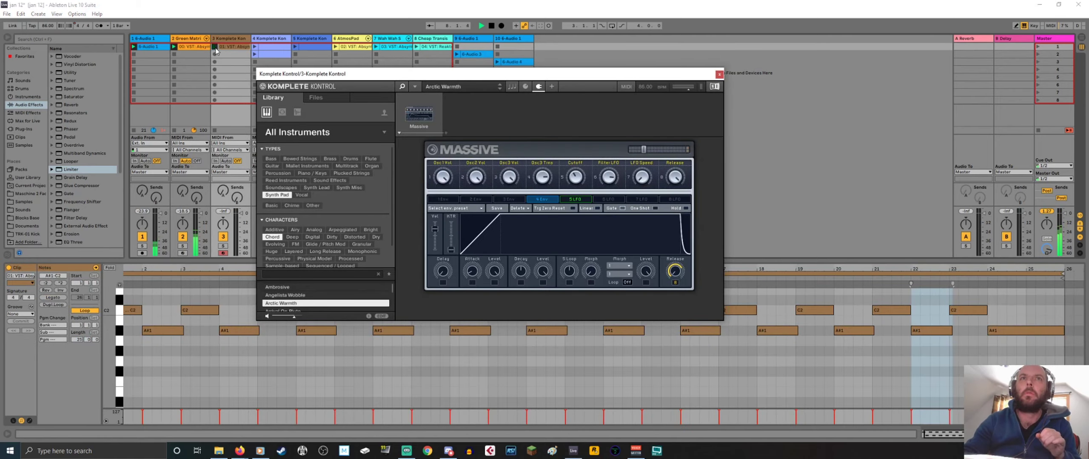
{"action": "left_click", "coordinate": [255, 49]}
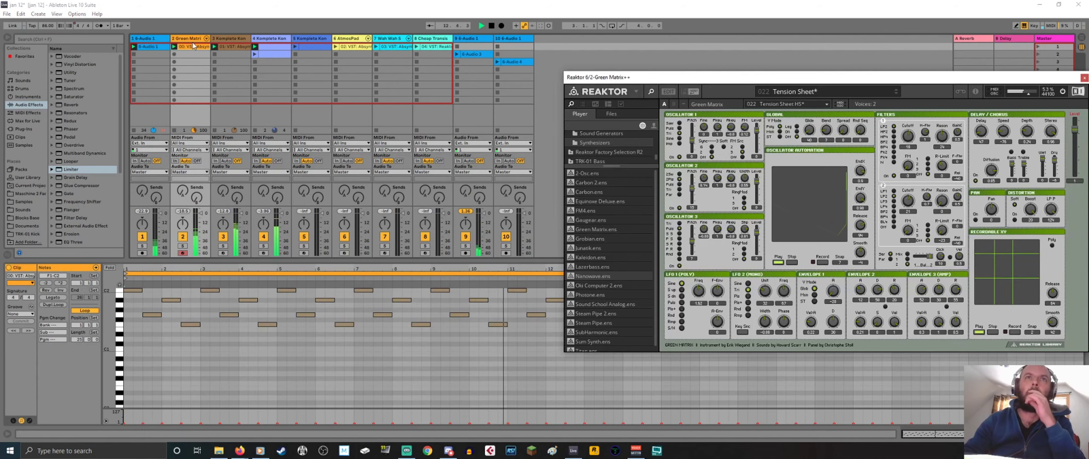
Step: View the Green Matrix track and Komplete Kontrol tracks 3 and 4 in turn while the loops play
{"action": "left_click", "coordinate": [193, 47]}
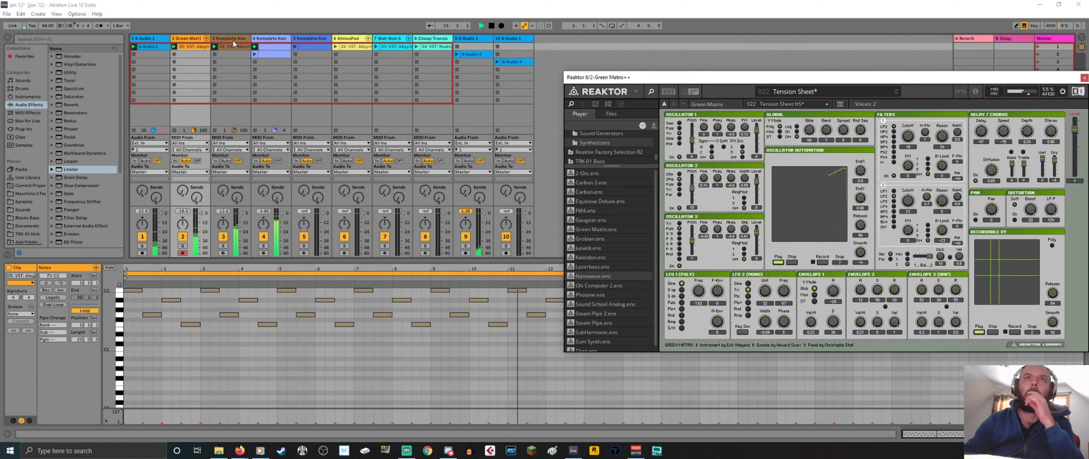
{"action": "left_click", "coordinate": [231, 47]}
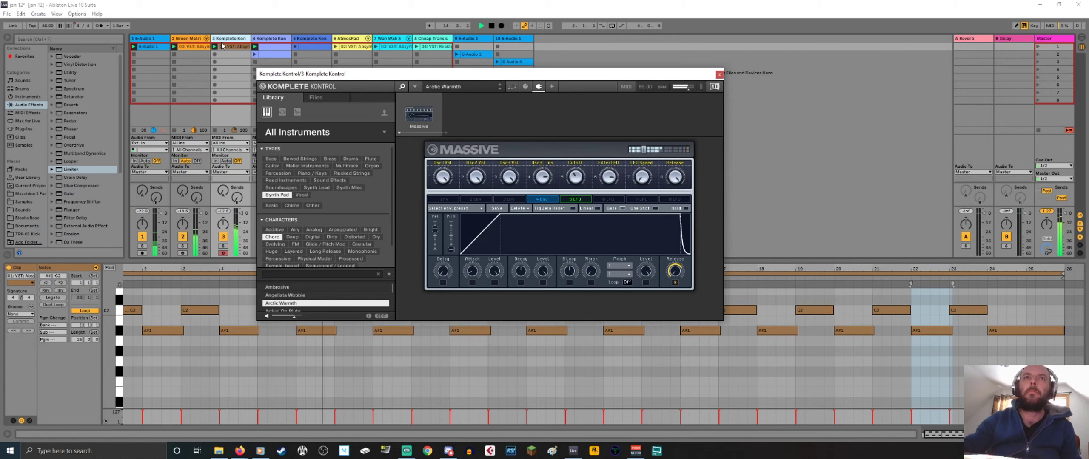
{"action": "left_click", "coordinate": [262, 46]}
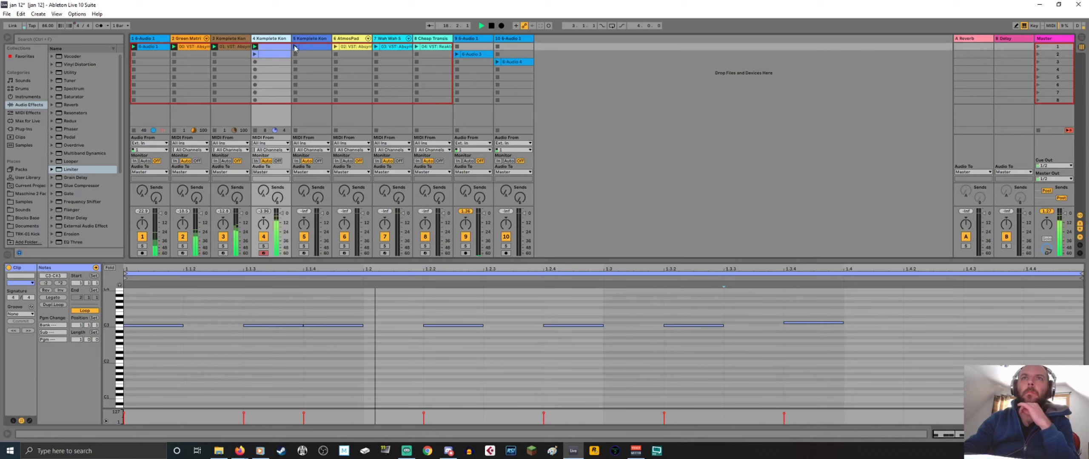
Step: Retrigger the audio clip on track 9 and add the clips on Komplete Kontrol track 5 and the AtmosPad track
{"action": "left_click", "coordinate": [457, 56]}
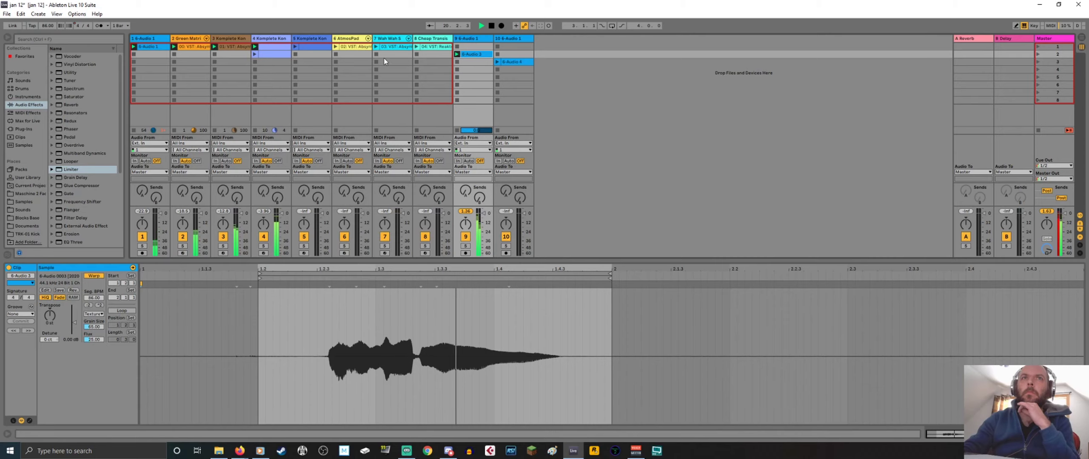
{"action": "left_click", "coordinate": [185, 40]}
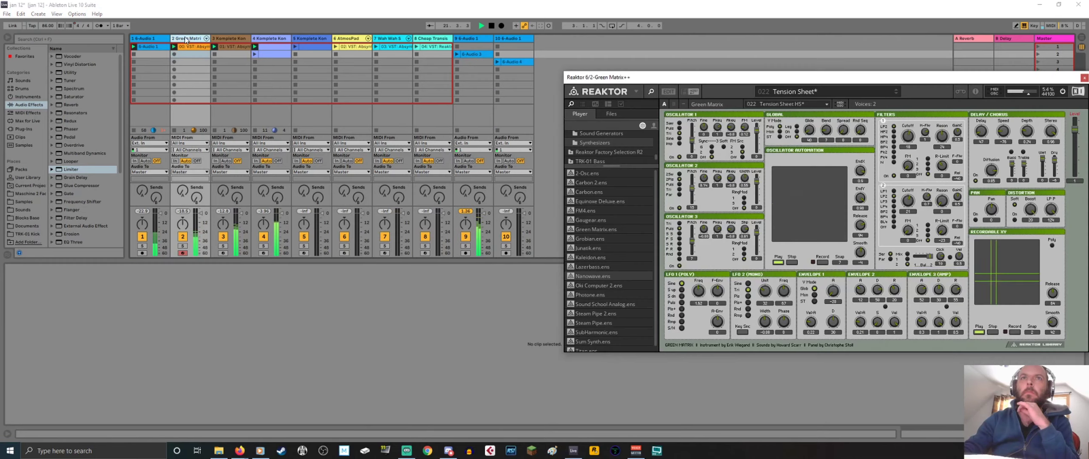
{"action": "left_click", "coordinate": [300, 39]}
{"action": "left_click", "coordinate": [295, 47]}
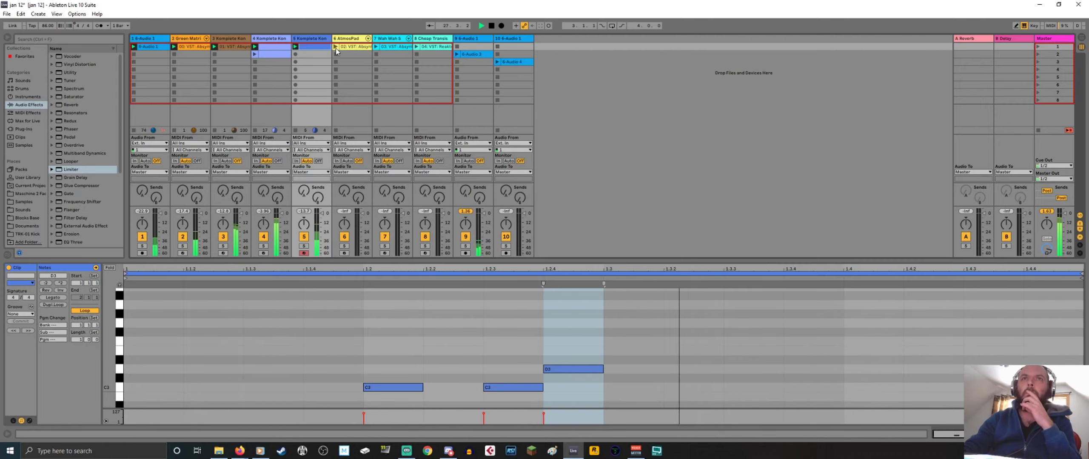
{"action": "left_click", "coordinate": [335, 47]}
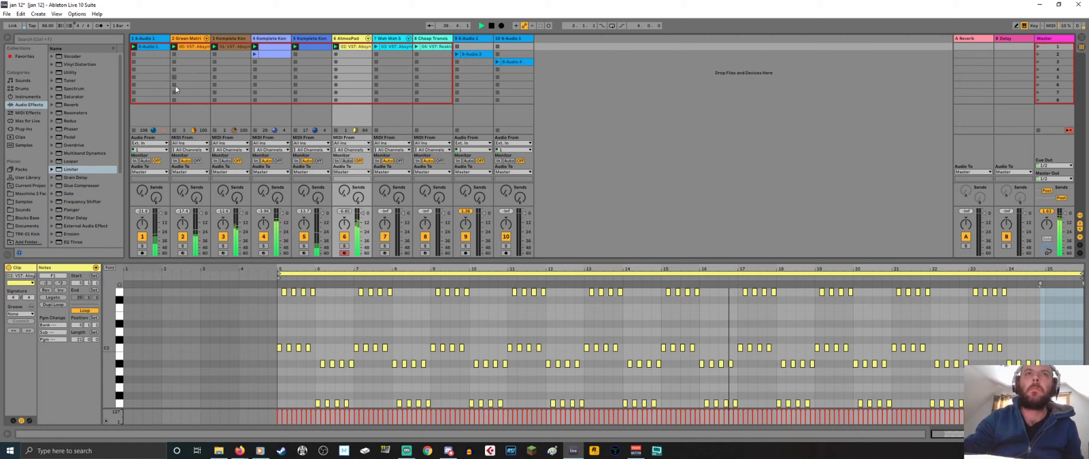
Step: Stop the Green Matrix track's clip and bring up the Formant +5 vocoder in track 1's device chain
{"action": "left_click", "coordinate": [174, 131]}
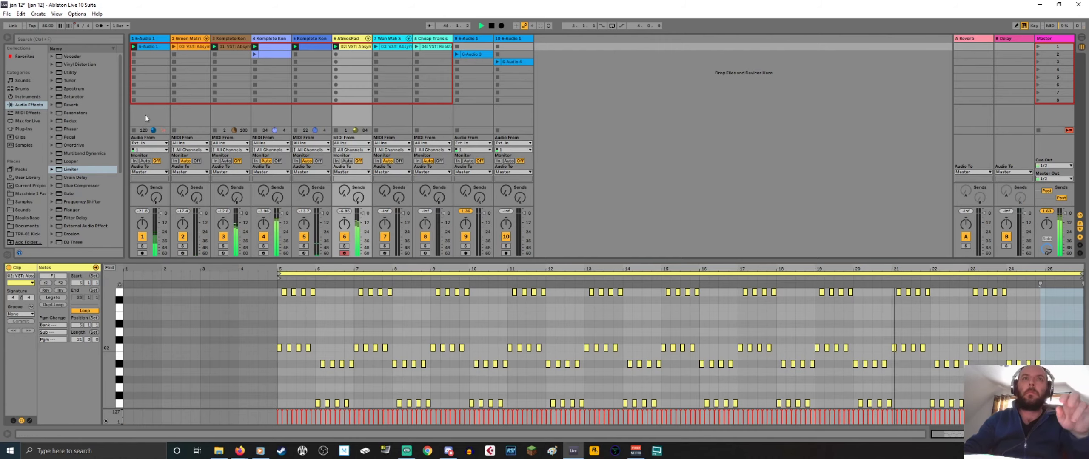
{"action": "left_click", "coordinate": [149, 45]}
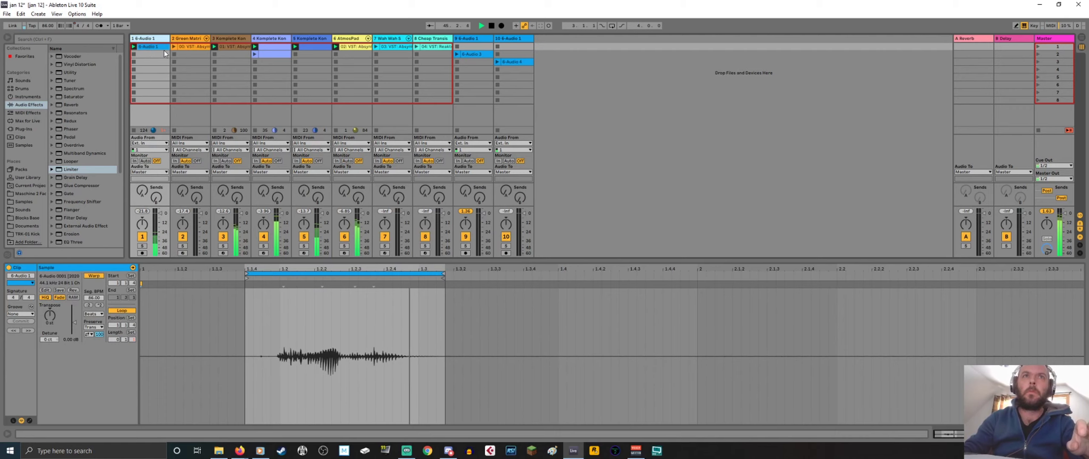
{"action": "left_click", "coordinate": [165, 52]}
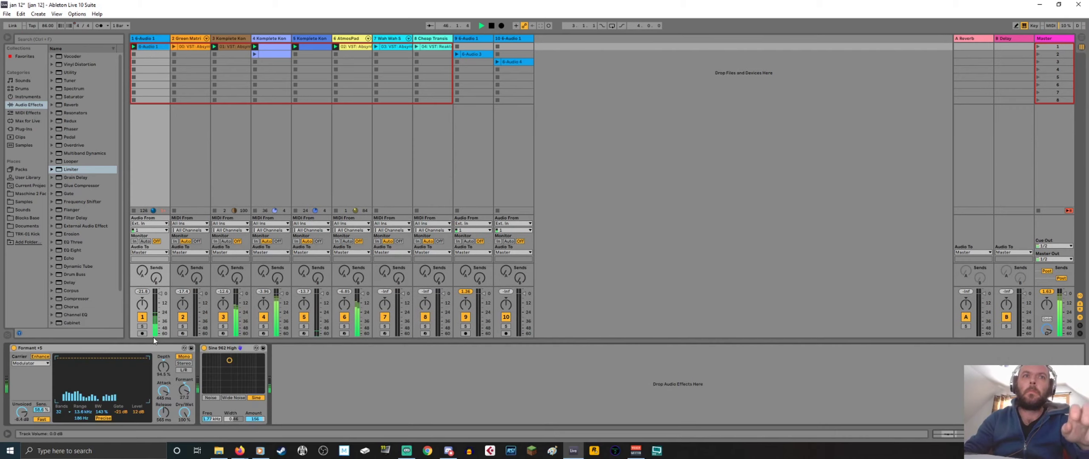
{"action": "left_click", "coordinate": [127, 353]}
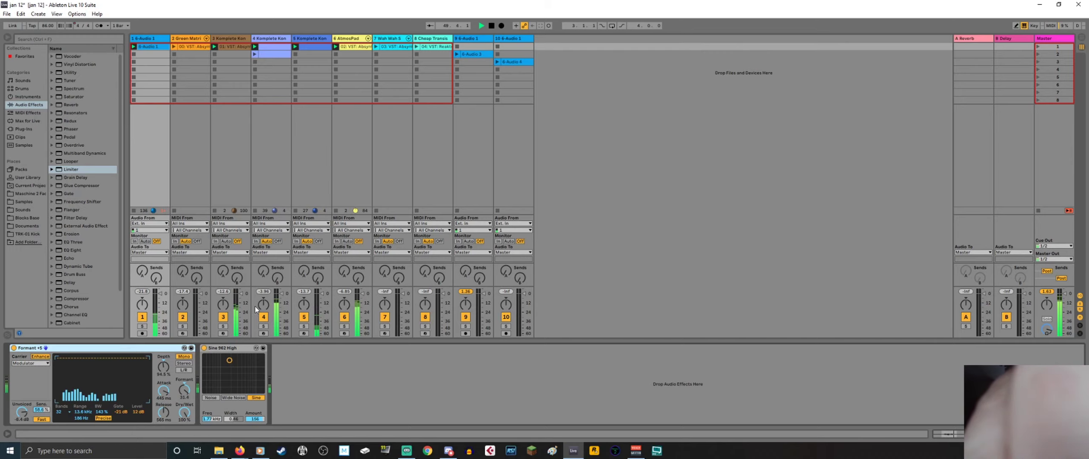
Step: Trigger the audio clip on track 9 and launch the clip on the Wah-Wah Solo track
{"action": "left_click", "coordinate": [457, 54]}
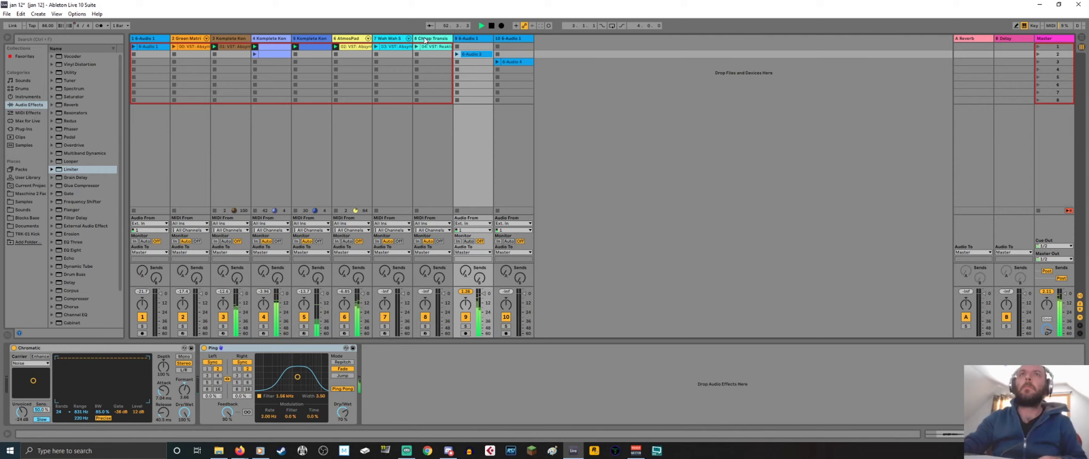
{"action": "left_click", "coordinate": [392, 40]}
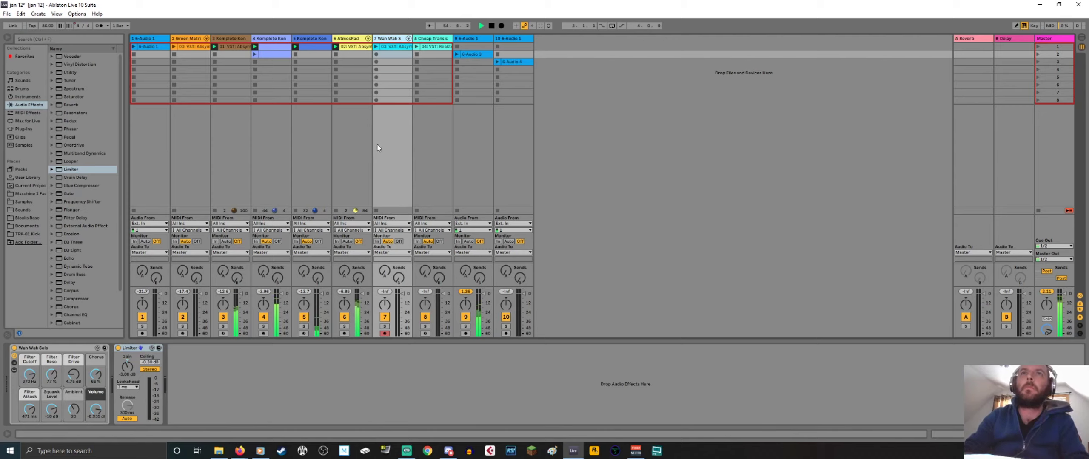
{"action": "left_click", "coordinate": [376, 47]}
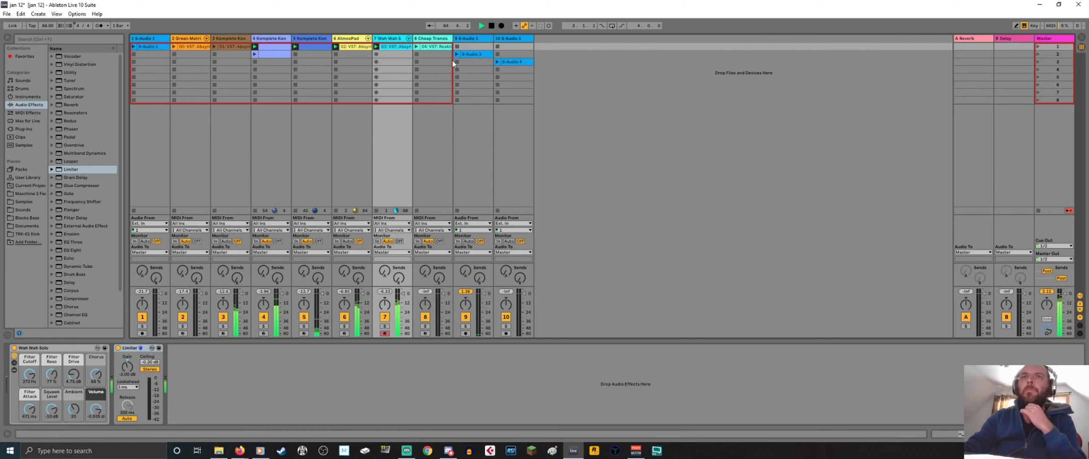
Step: Check track 10's audio clip, retrigger the track 9 clip and launch the Cheap Transistor track's clip
{"action": "left_click", "coordinate": [511, 39]}
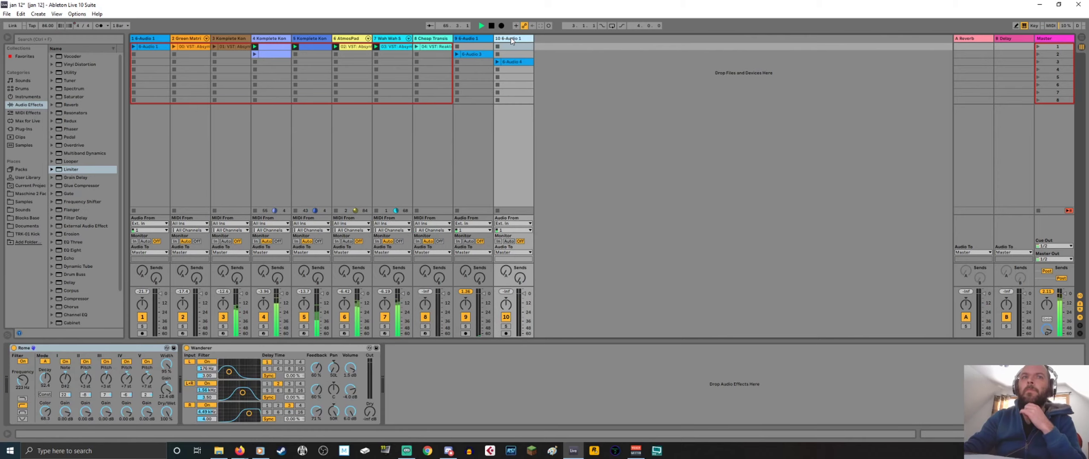
{"action": "left_click", "coordinate": [514, 63]}
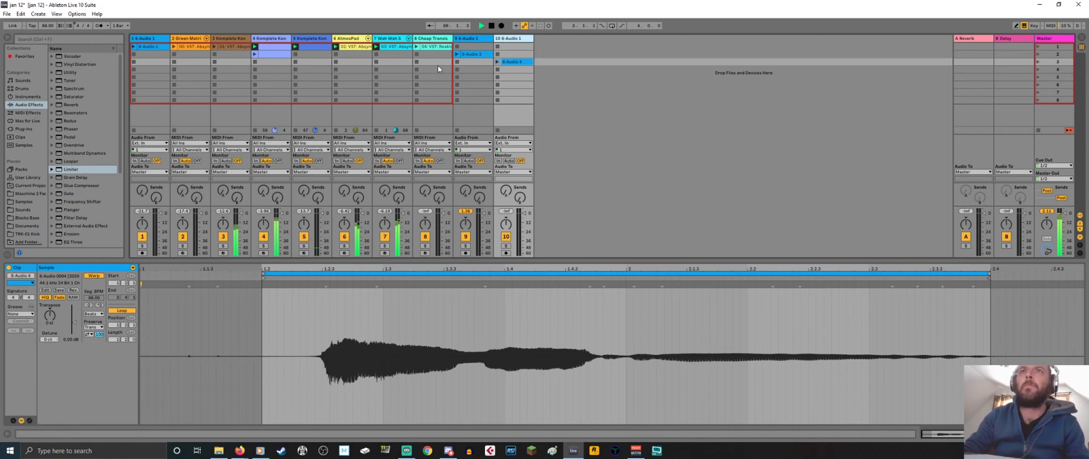
{"action": "left_click", "coordinate": [458, 54]}
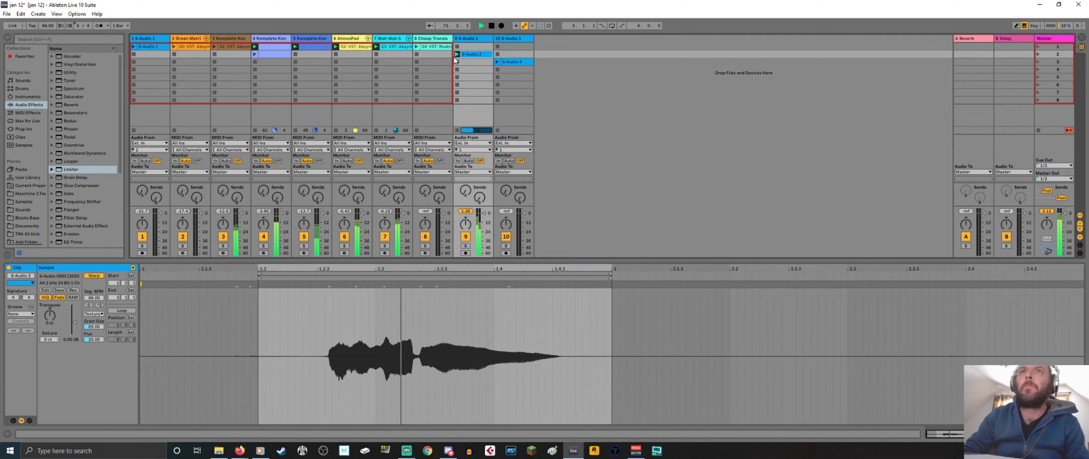
{"action": "left_click", "coordinate": [419, 49]}
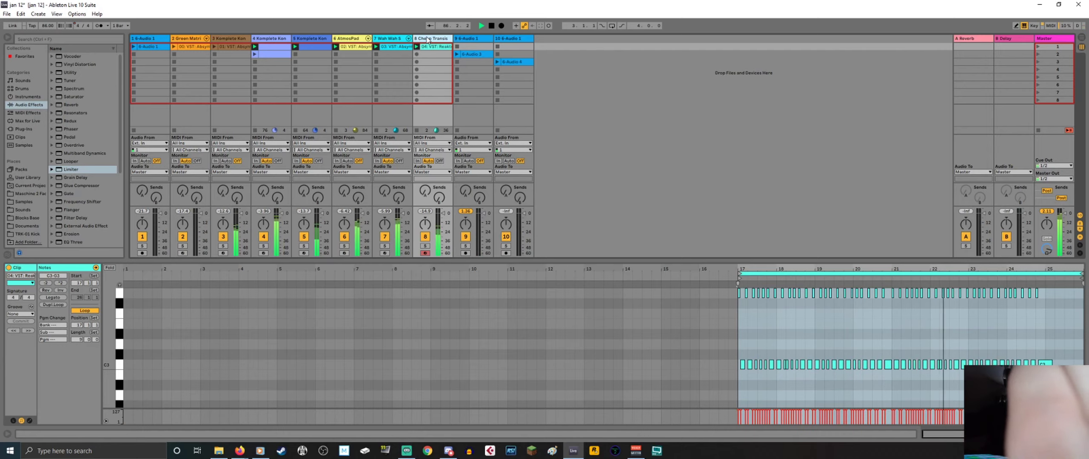
Step: Display the Wah-Wah Solo track's device chain and fold its Wah-Wah Solo instrument rack
{"action": "left_click", "coordinate": [382, 40]}
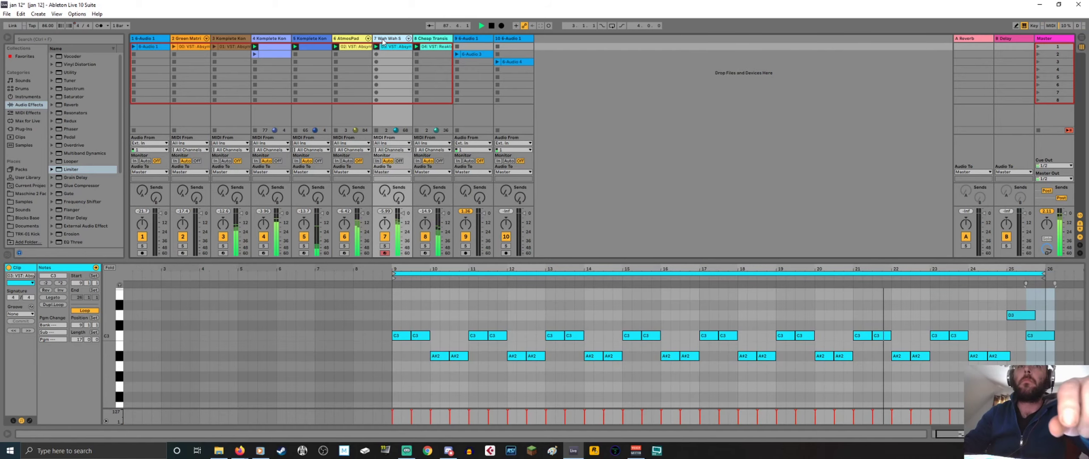
{"action": "left_click", "coordinate": [387, 39]}
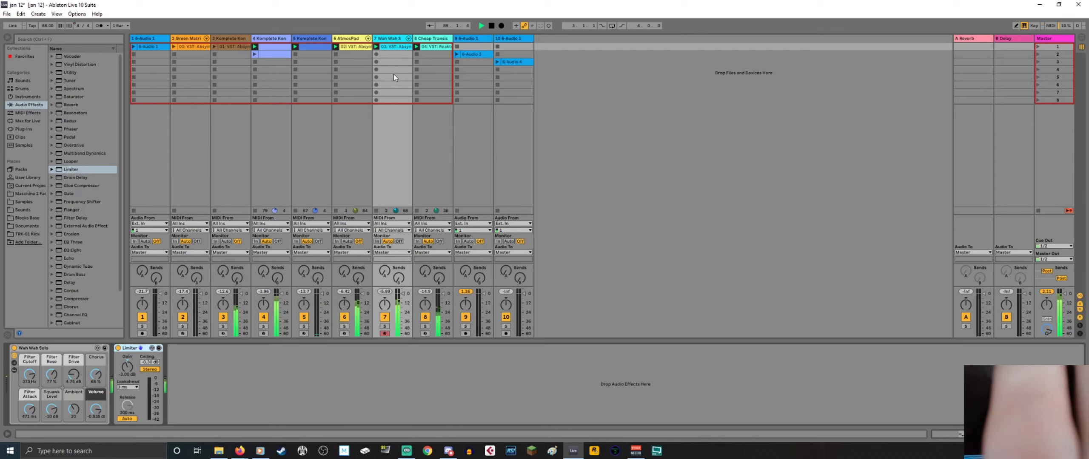
{"action": "double_click", "coordinate": [67, 348]}
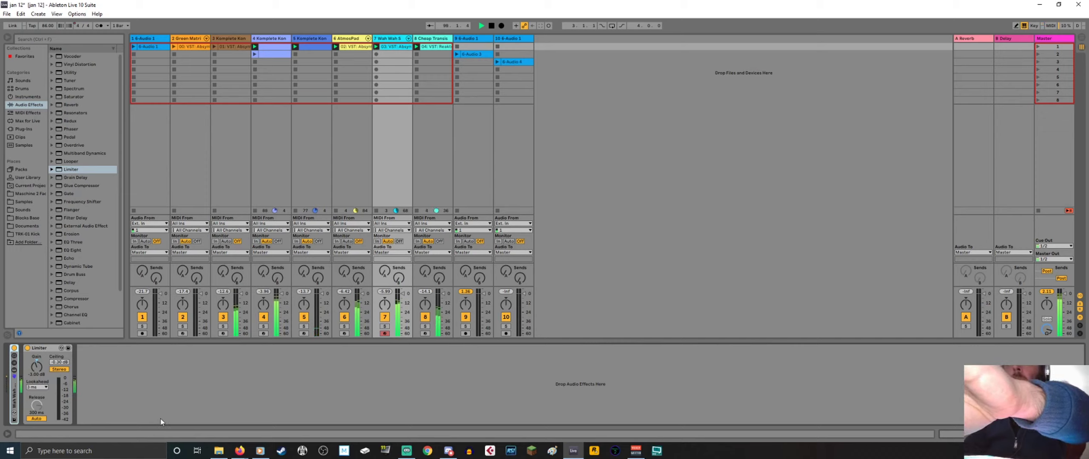
Step: Bring up the AtmosPad track's devices and stop the clip playing on the Cheap Transistor track
{"action": "left_click", "coordinate": [353, 39]}
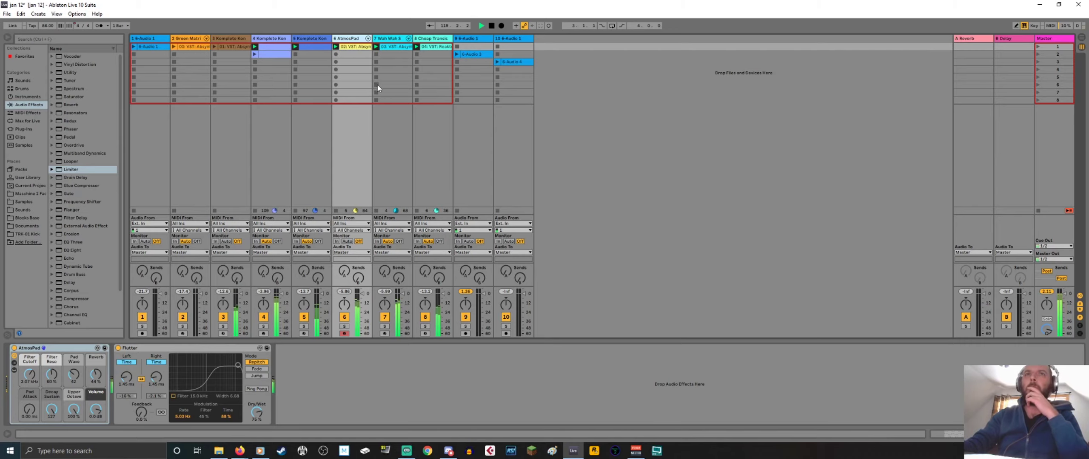
{"action": "left_click", "coordinate": [421, 39]}
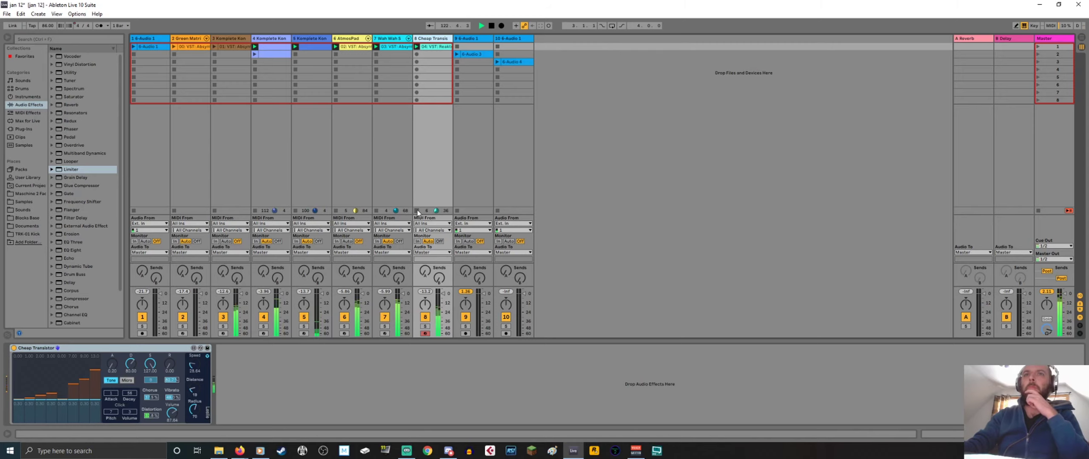
{"action": "left_click", "coordinate": [417, 211]}
Step: Trigger the audio clips on tracks 9 and 10 and stop the clip on Komplete Kontrol track 4
{"action": "left_click", "coordinate": [456, 54]}
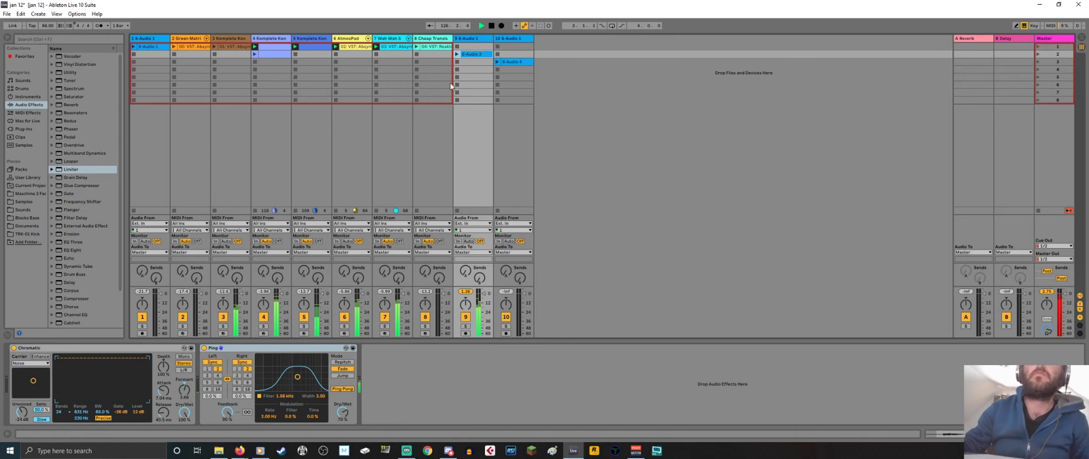
{"action": "left_click", "coordinate": [498, 63]}
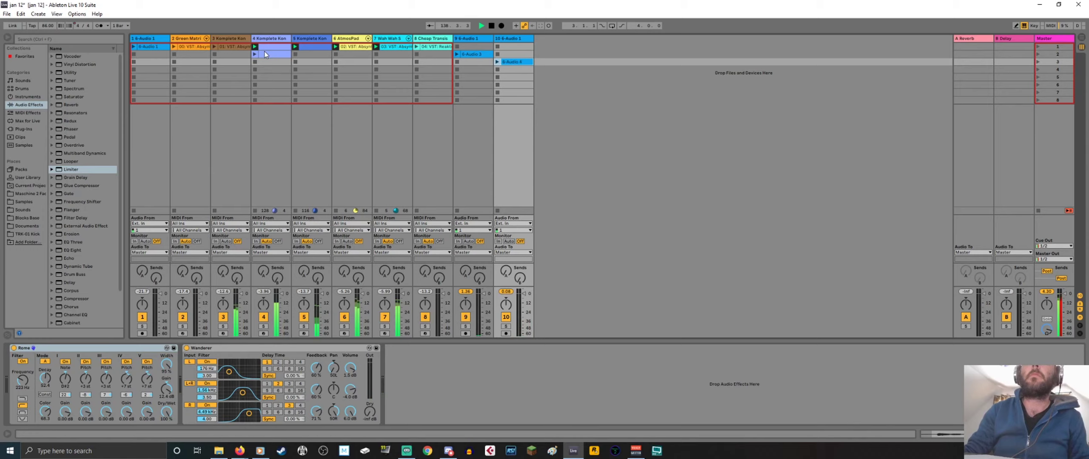
{"action": "left_click", "coordinate": [255, 211]}
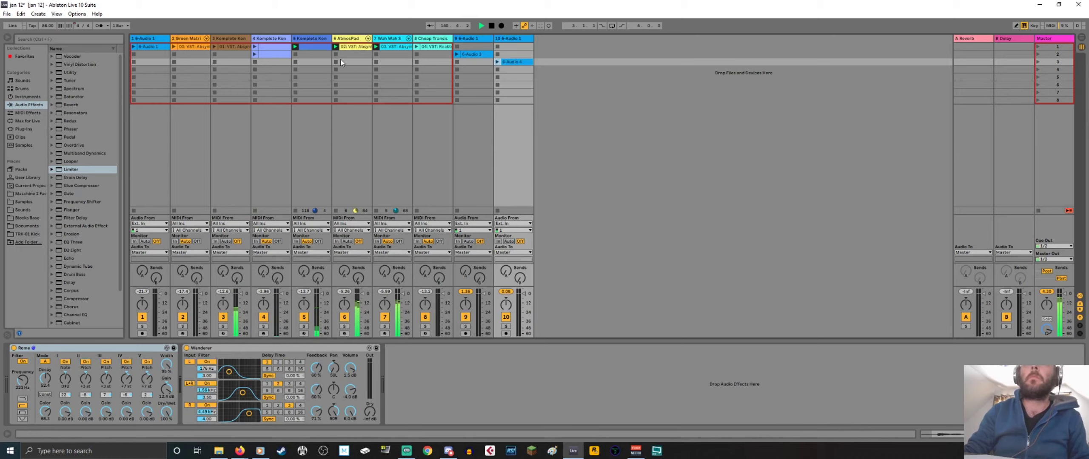
Step: Select the Wah-Wah Solo track and bring up the AtmosPad track's devices for adjustment
{"action": "left_click", "coordinate": [388, 39]}
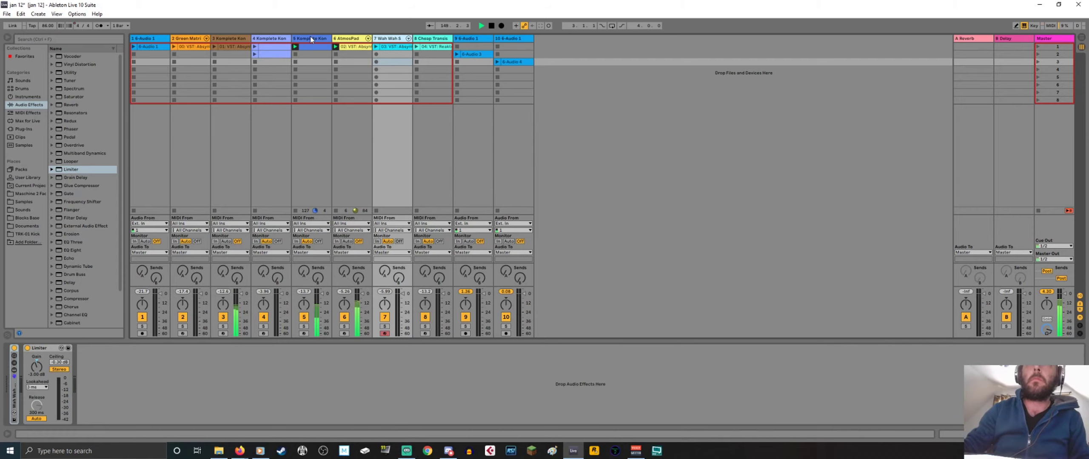
{"action": "left_click", "coordinate": [342, 38]}
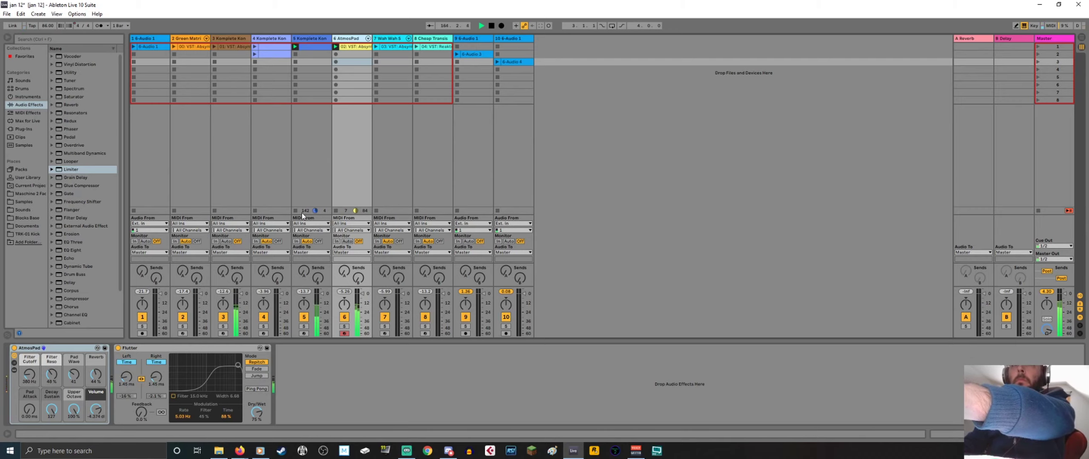
Step: Launch the audio clip on track 9 and stop the clip playing on Komplete Kontrol track 5
{"action": "left_click", "coordinate": [457, 54]}
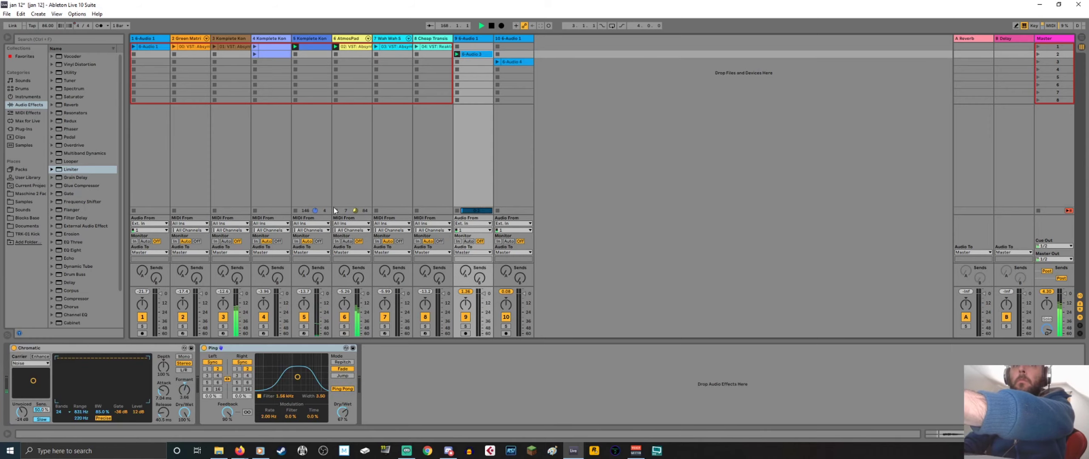
{"action": "left_click", "coordinate": [295, 210]}
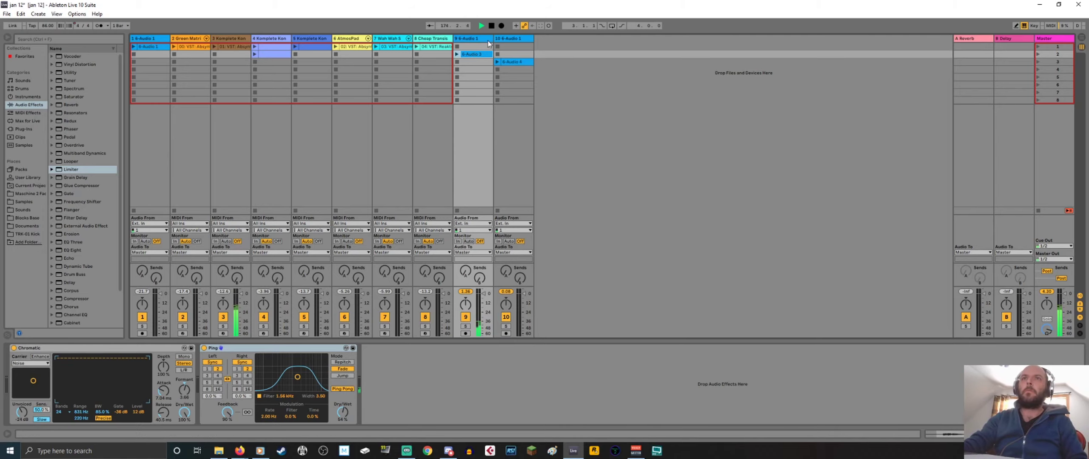
Step: Stop playback with the song position reset to 1.1.1 and save the Live set
{"action": "left_click", "coordinate": [492, 26]}
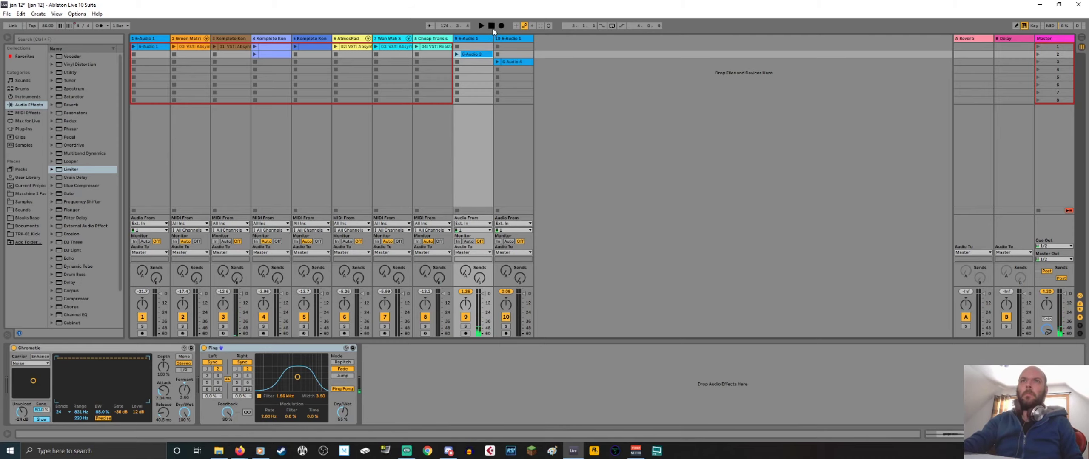
{"action": "left_click", "coordinate": [487, 57]}
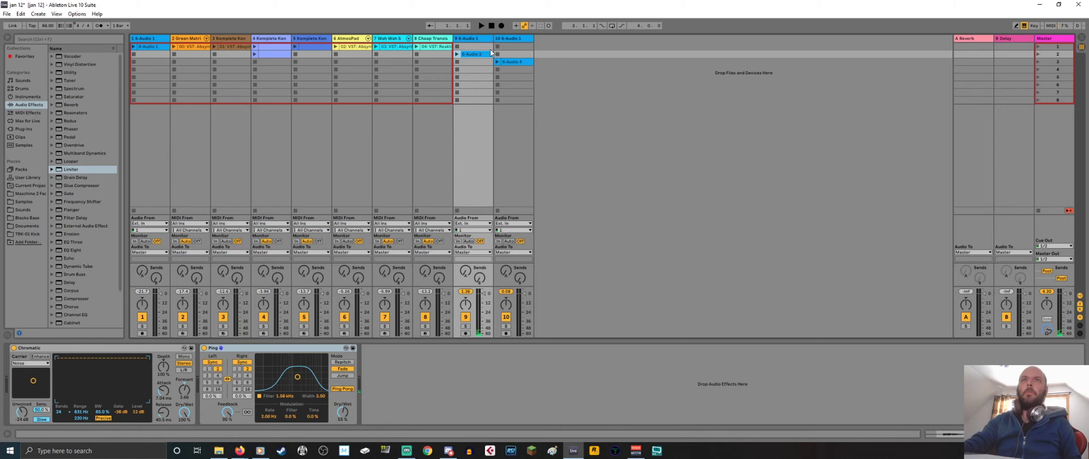
{"action": "left_click", "coordinate": [6, 13]}
{"action": "left_click", "coordinate": [24, 89]}
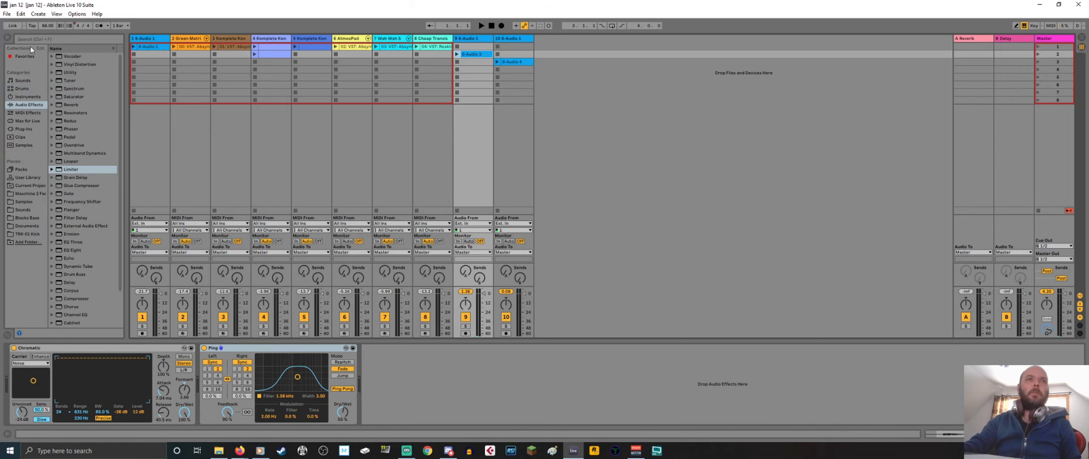
Step: Bring up the devices of Komplete Kontrol tracks 4 and 5 and the AtmosPad track in turn
{"action": "left_click", "coordinate": [268, 40]}
{"action": "left_click", "coordinate": [312, 39]}
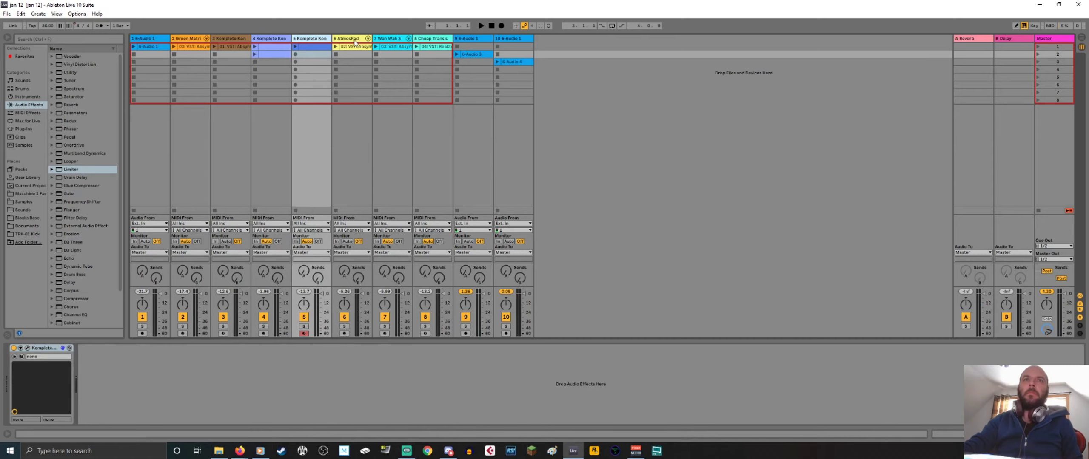
{"action": "left_click", "coordinate": [355, 40]}
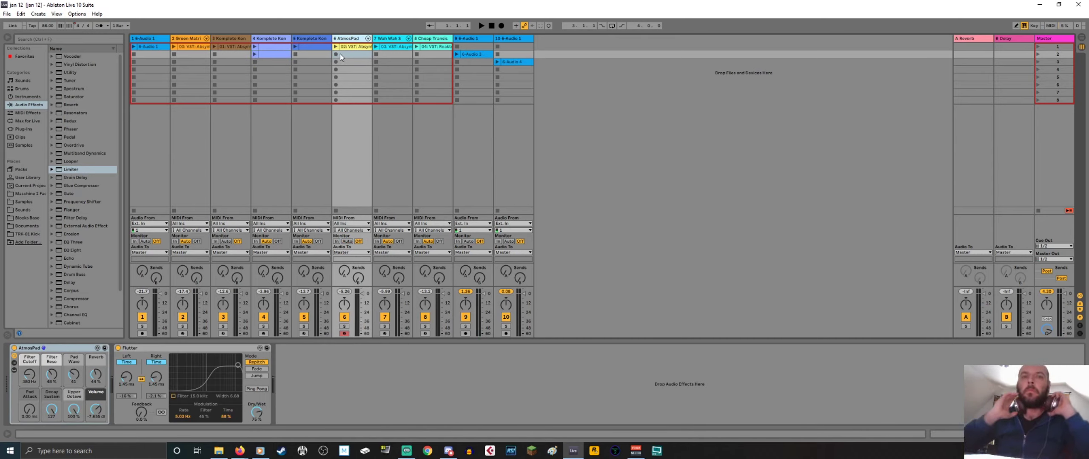